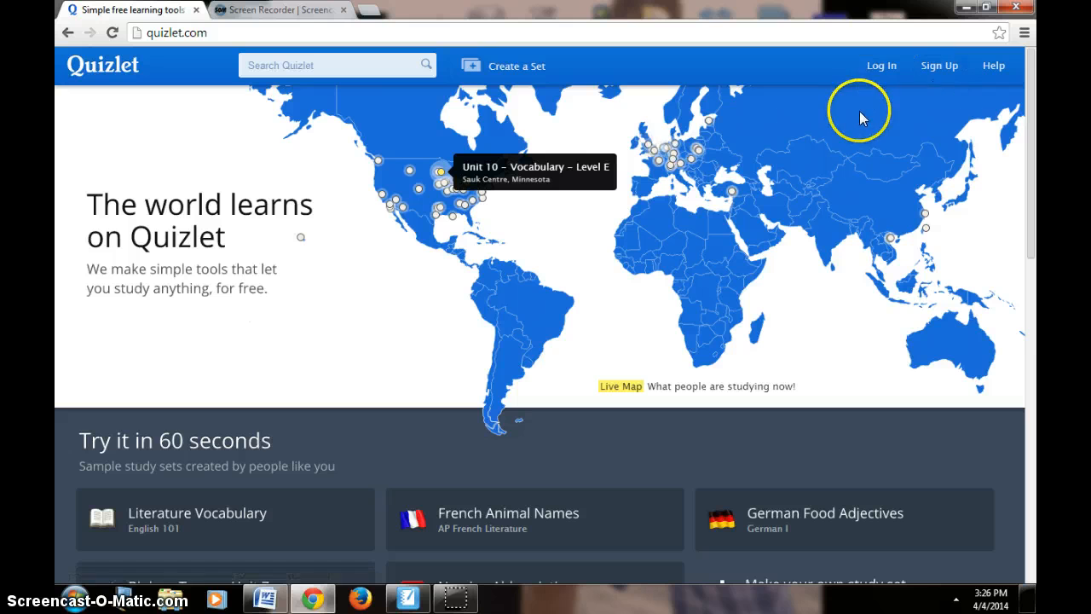
# Log in to the Quizlet account with the username and account password
pyautogui.click(885, 69)
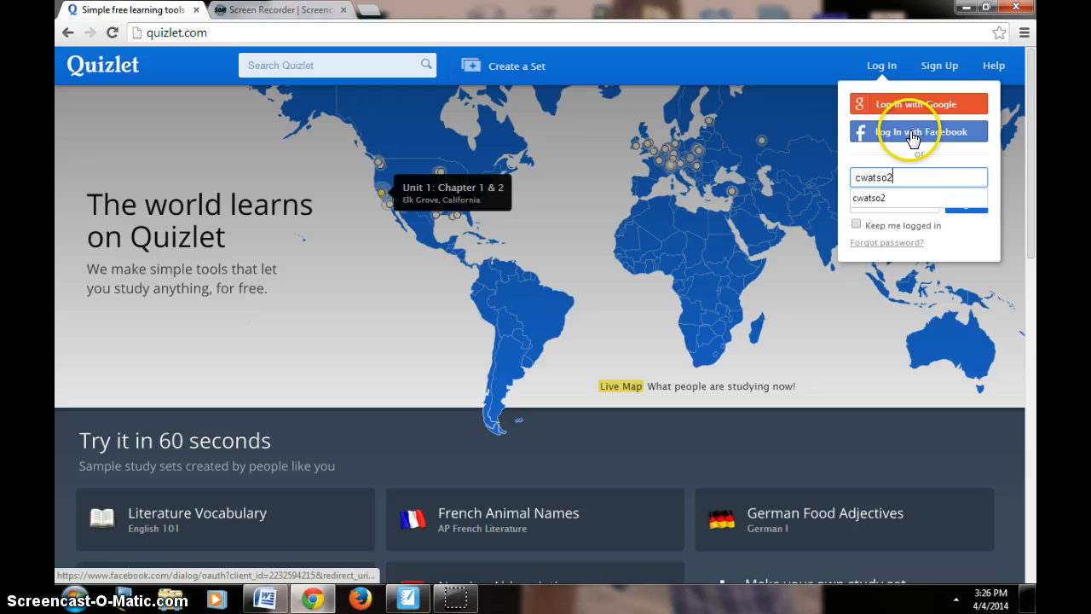
pyautogui.press('Tab')
pyautogui.write('********')
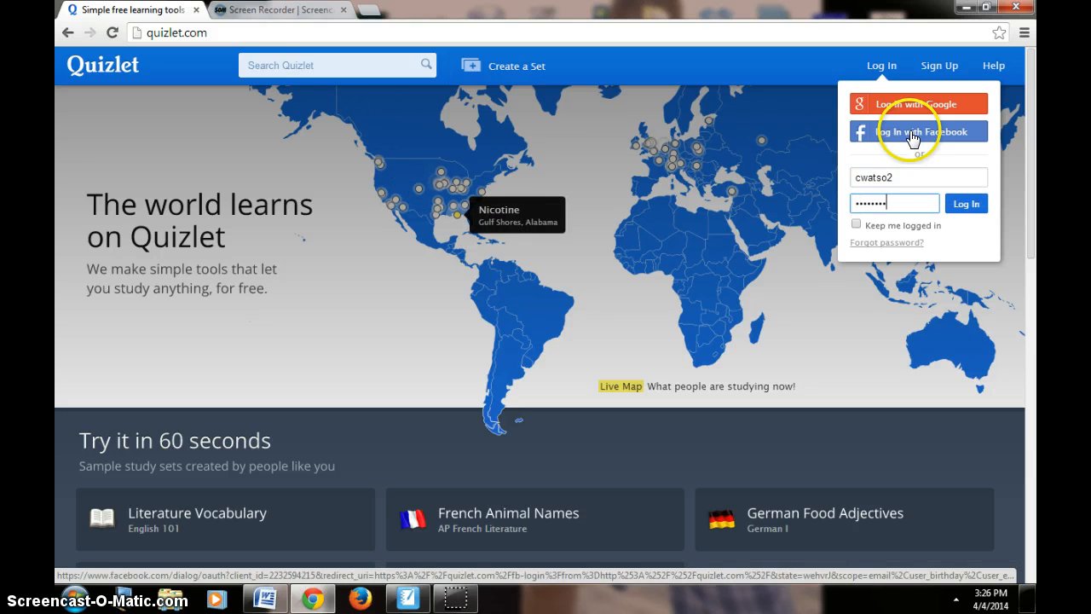
pyautogui.press('Return')
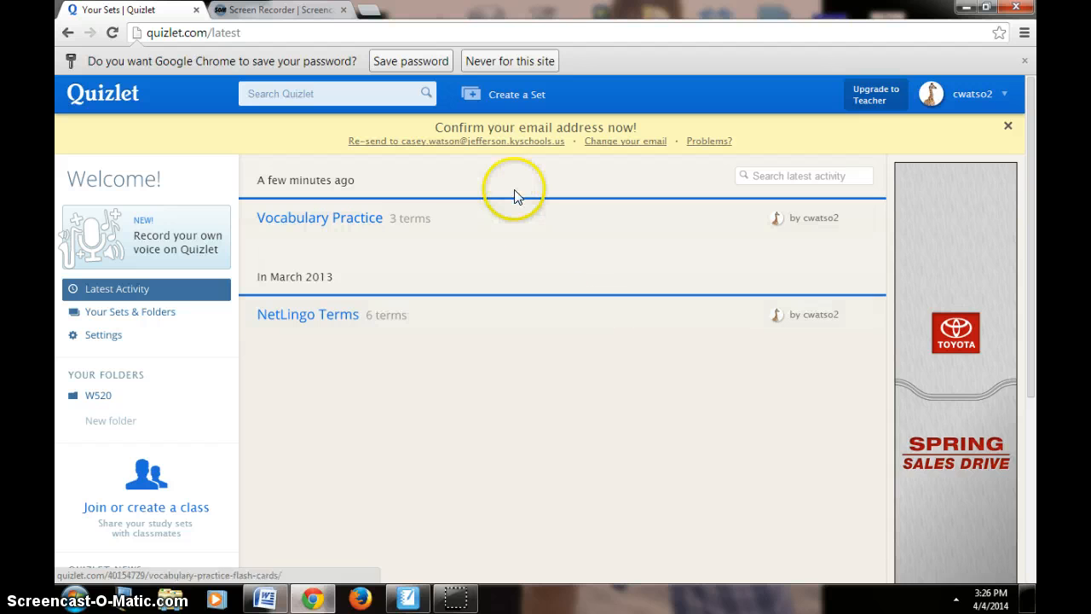
# Create a new study set titled "Vocabulary Flashcards" with the description "Demonstration for creating virtual flashcards"
pyautogui.click(506, 98)
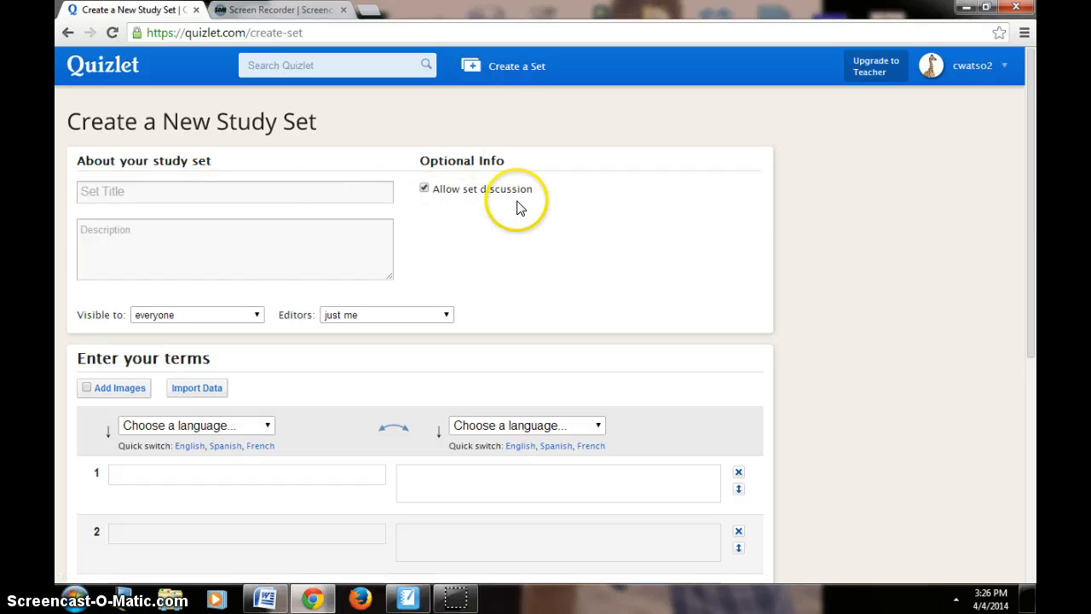
pyautogui.click(306, 190)
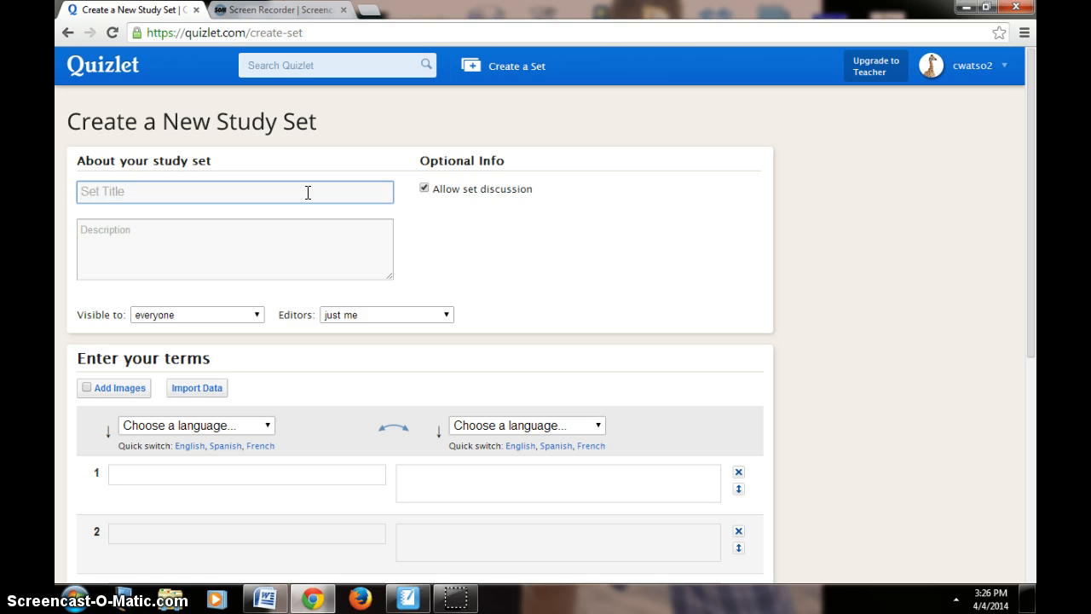
pyautogui.write('Vocabulary Flashcards')
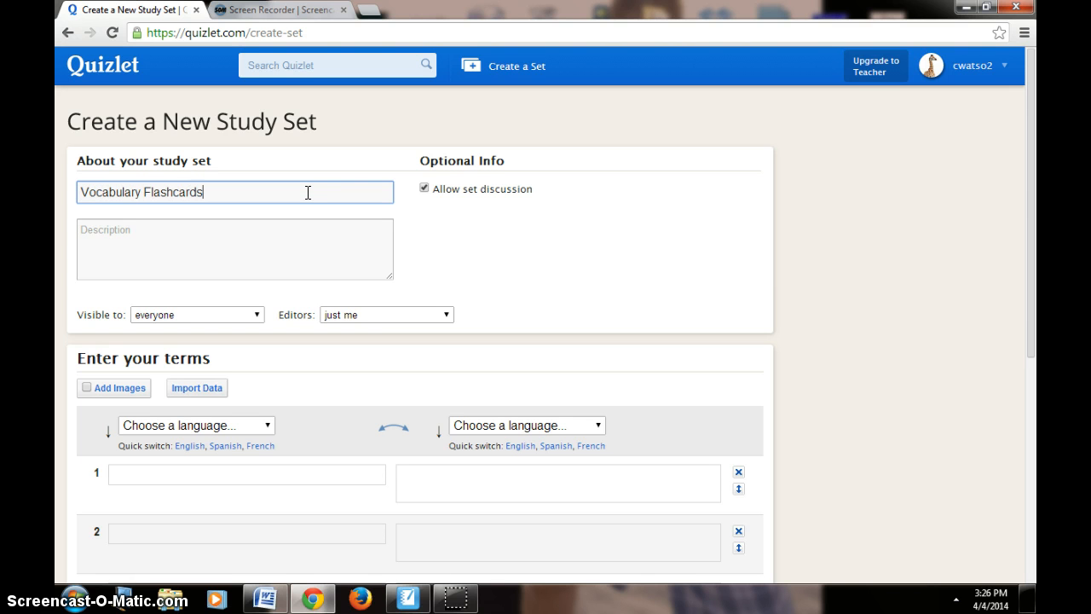
pyautogui.click(242, 227)
pyautogui.write('D')
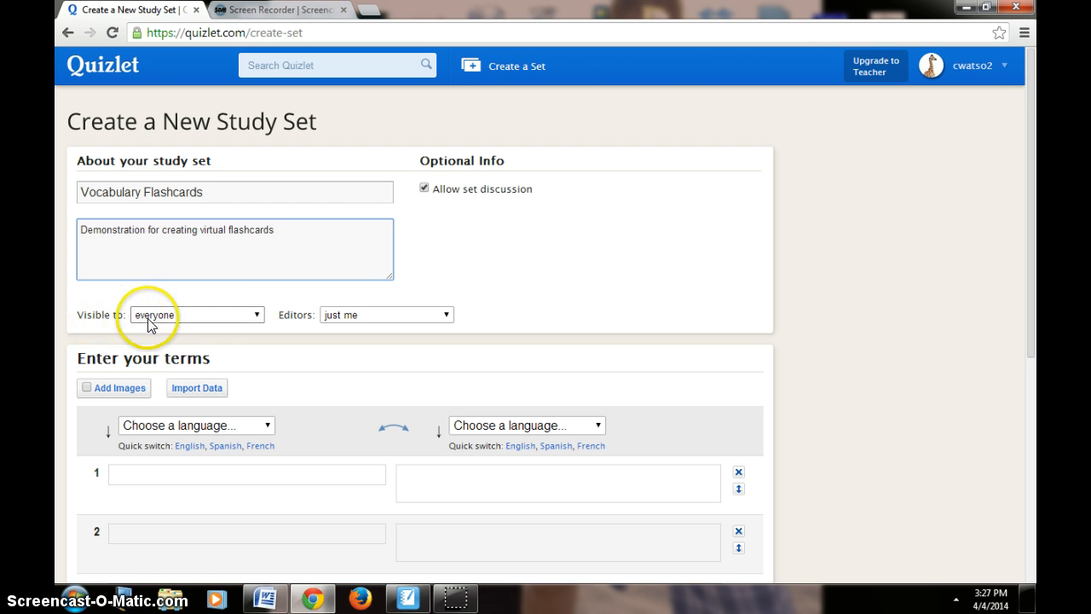
# Review the available options for who can view the study set and who can edit it
pyautogui.click(219, 314)
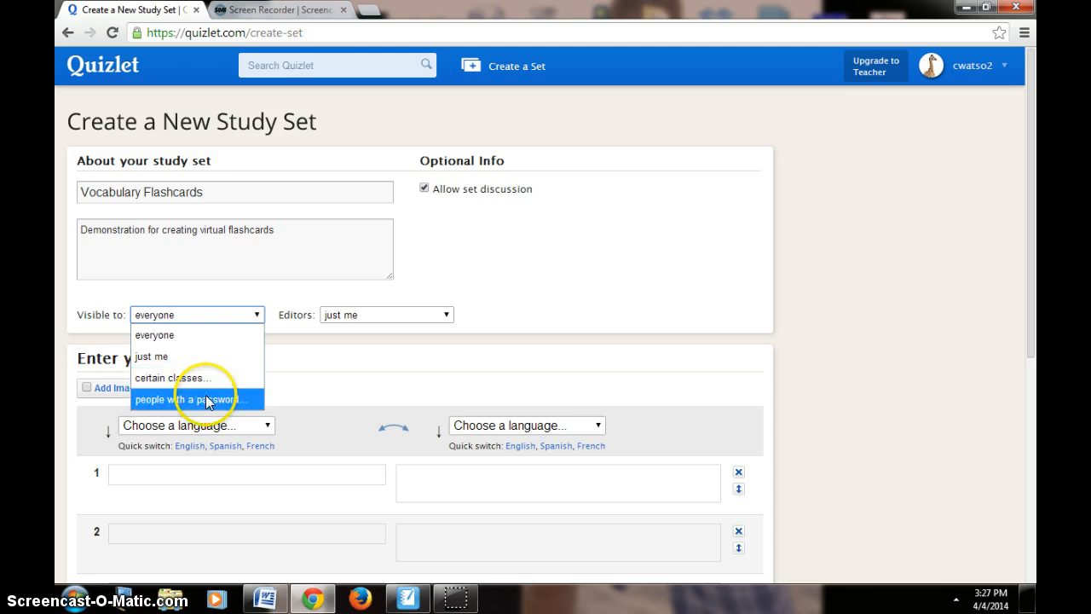
pyautogui.click(341, 316)
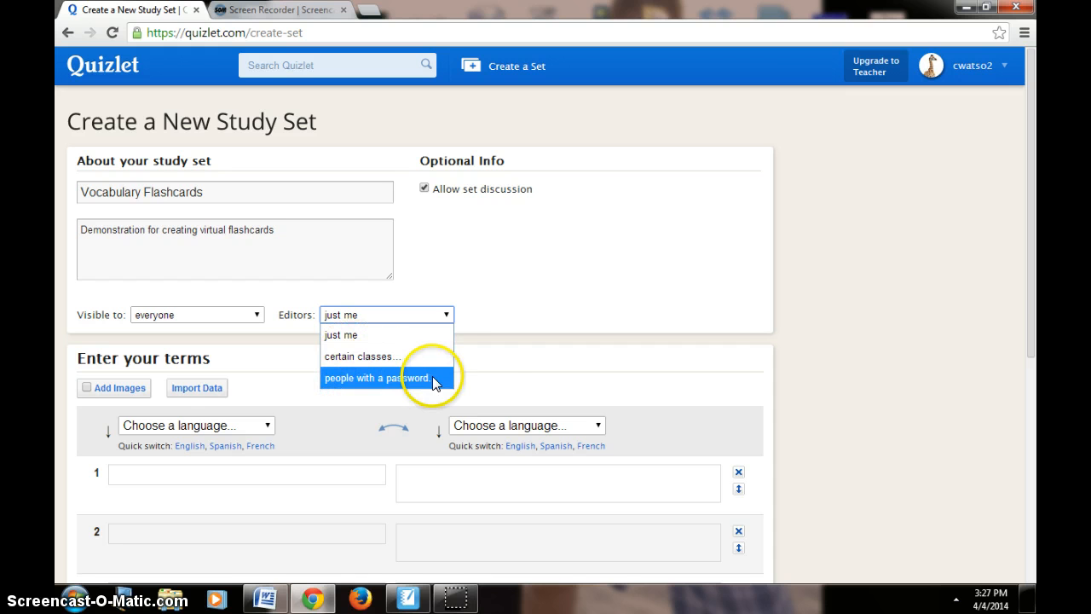
pyautogui.click(510, 338)
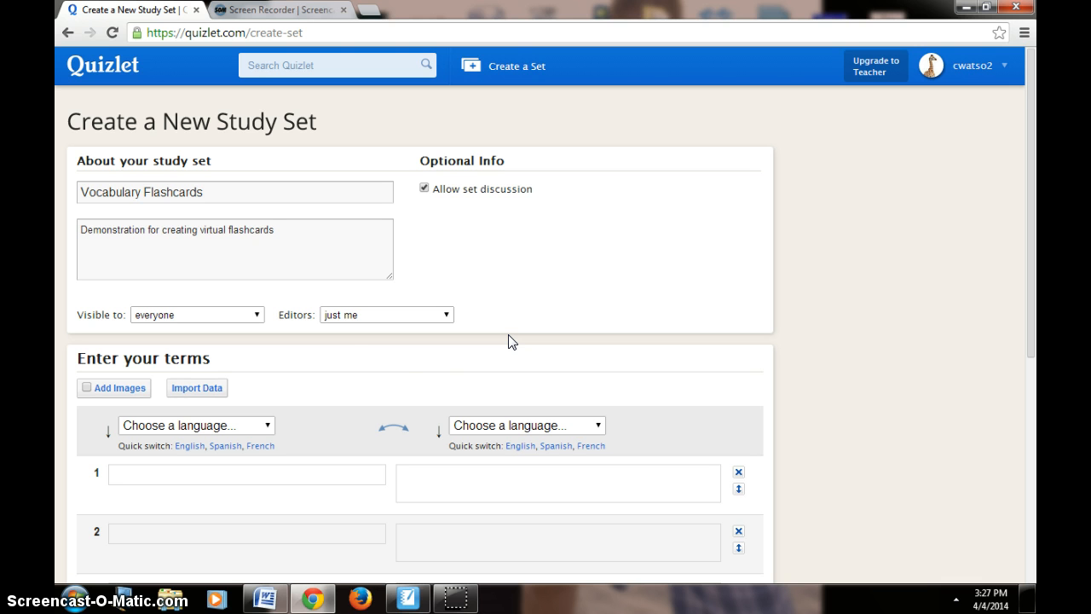
pyautogui.click(497, 338)
# Set both the term and definition languages to English and enter "Right Triangle" as the first term
pyautogui.click(188, 446)
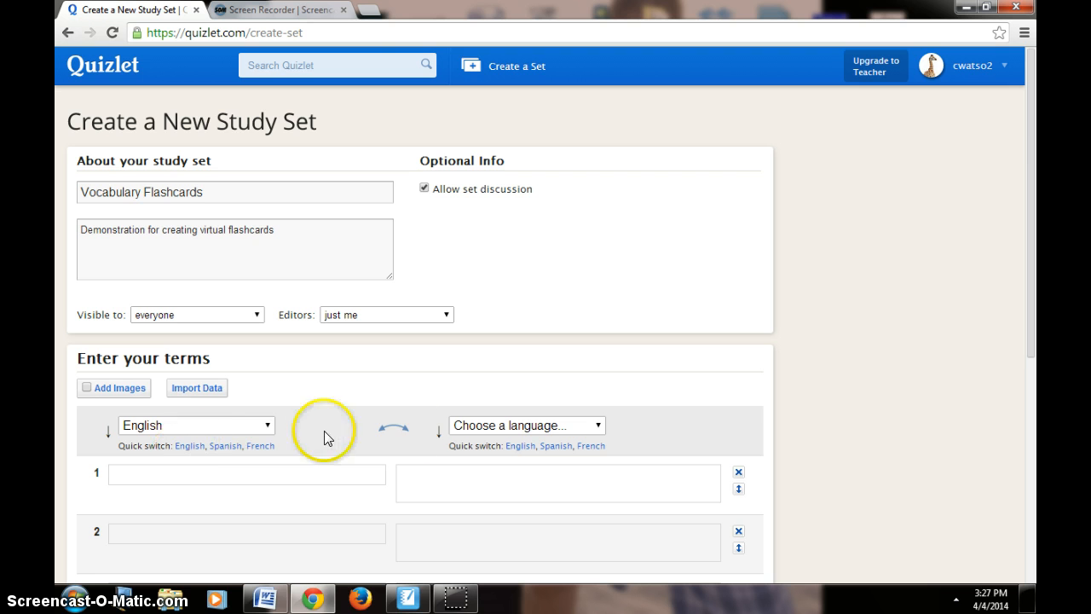
pyautogui.click(520, 446)
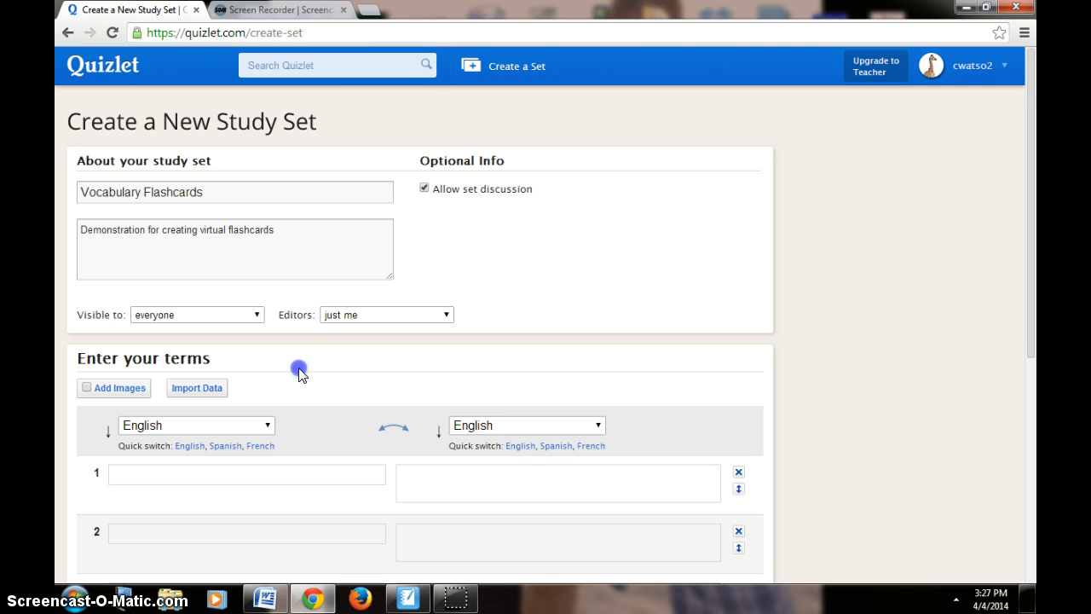
pyautogui.scroll(-1, 299, 372)
pyautogui.click(280, 381)
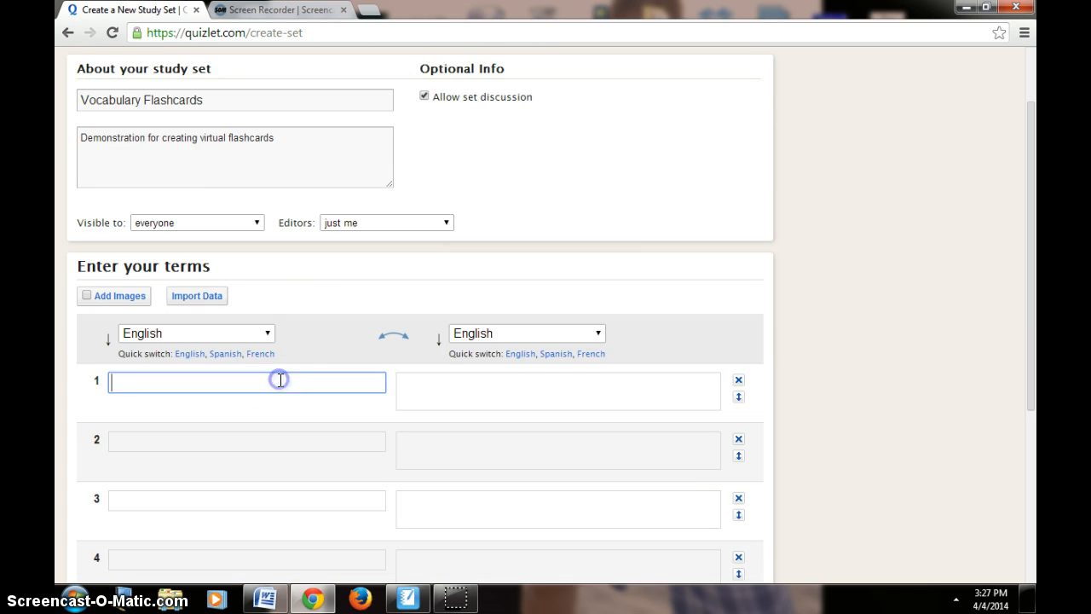
pyautogui.write('Right T')
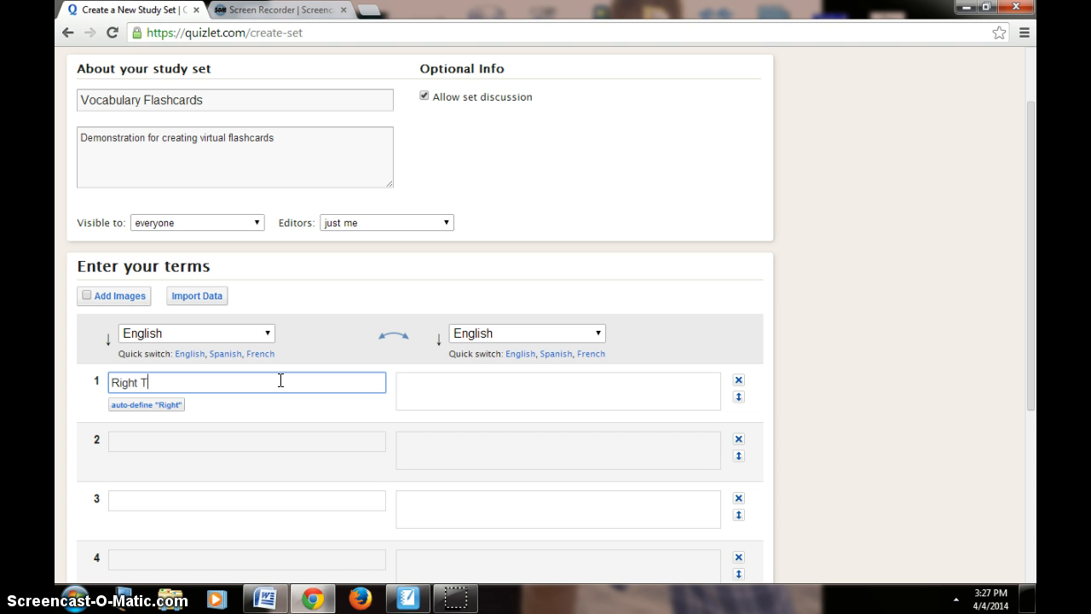
pyautogui.write('riangle')
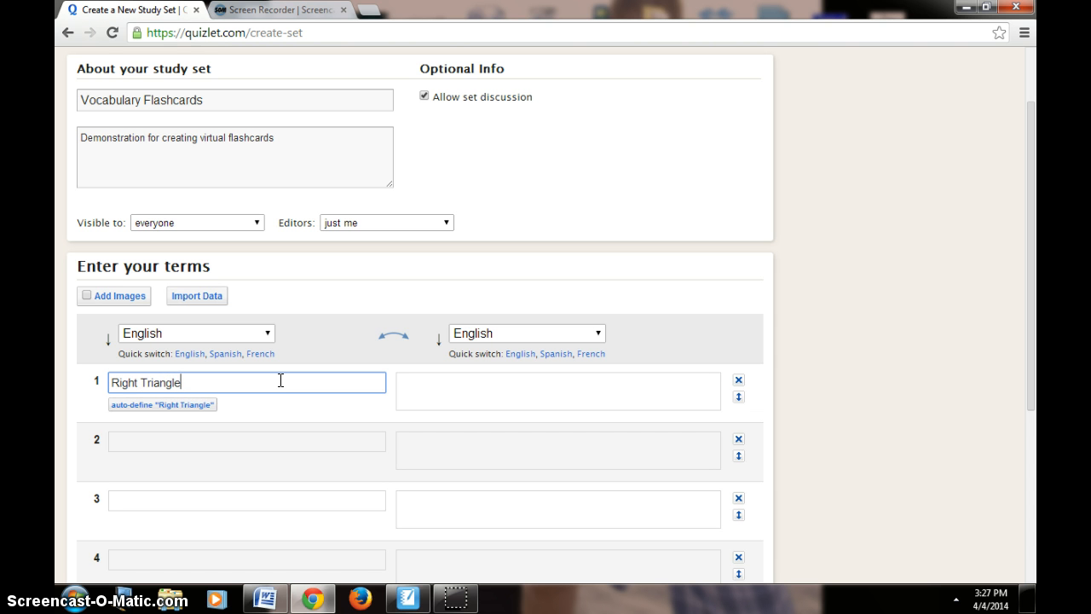
# Enable images for the set and add the searched drawing of four partly shaded right triangles to the Right Triangle definition
pyautogui.click(439, 386)
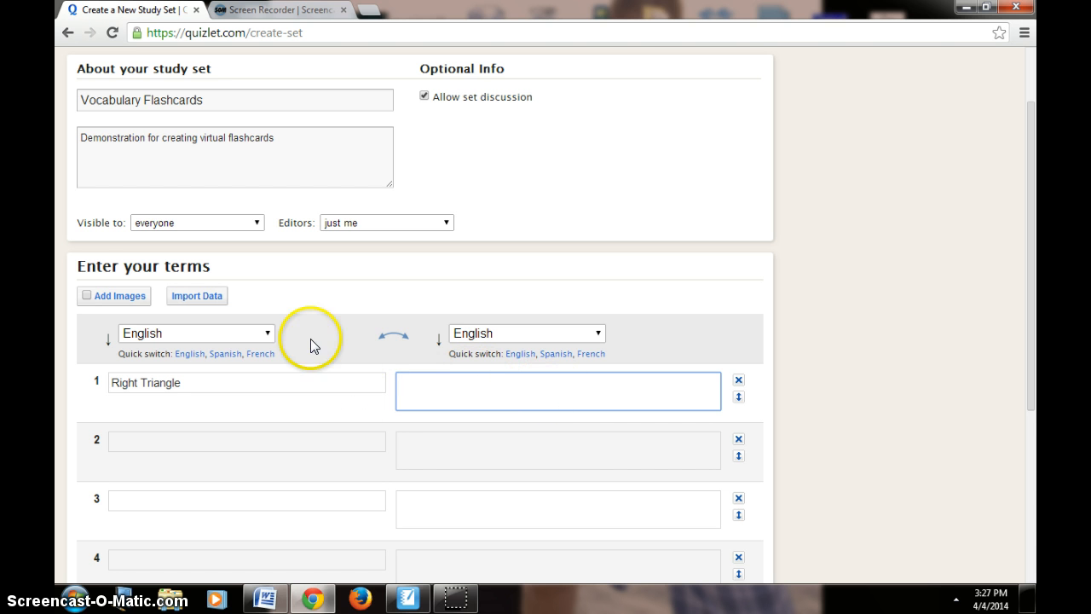
pyautogui.click(106, 297)
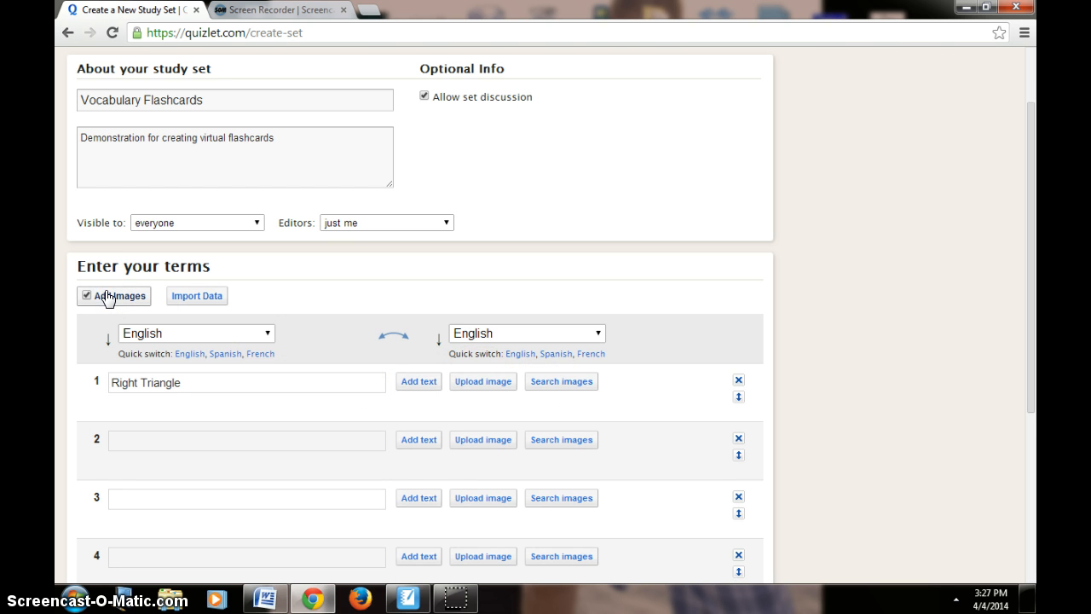
pyautogui.click(483, 381)
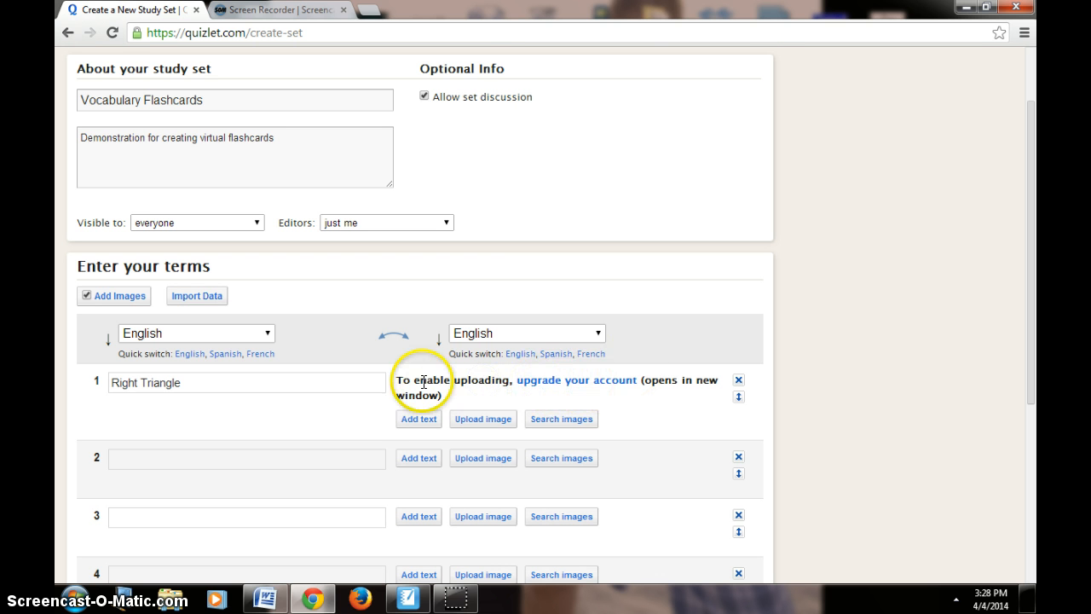
pyautogui.click(546, 418)
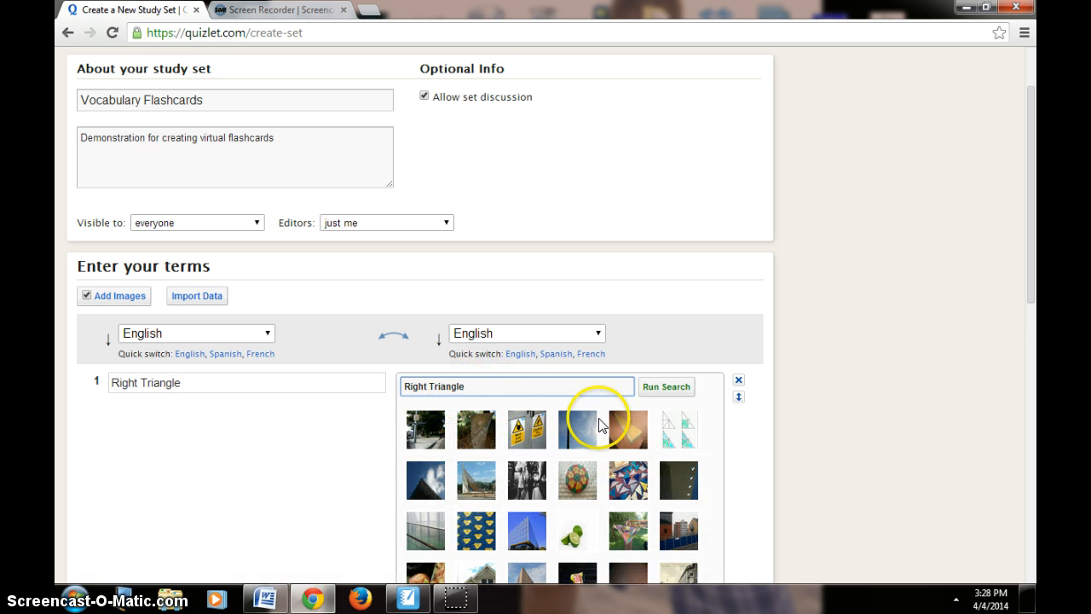
pyautogui.moveTo(599, 419)
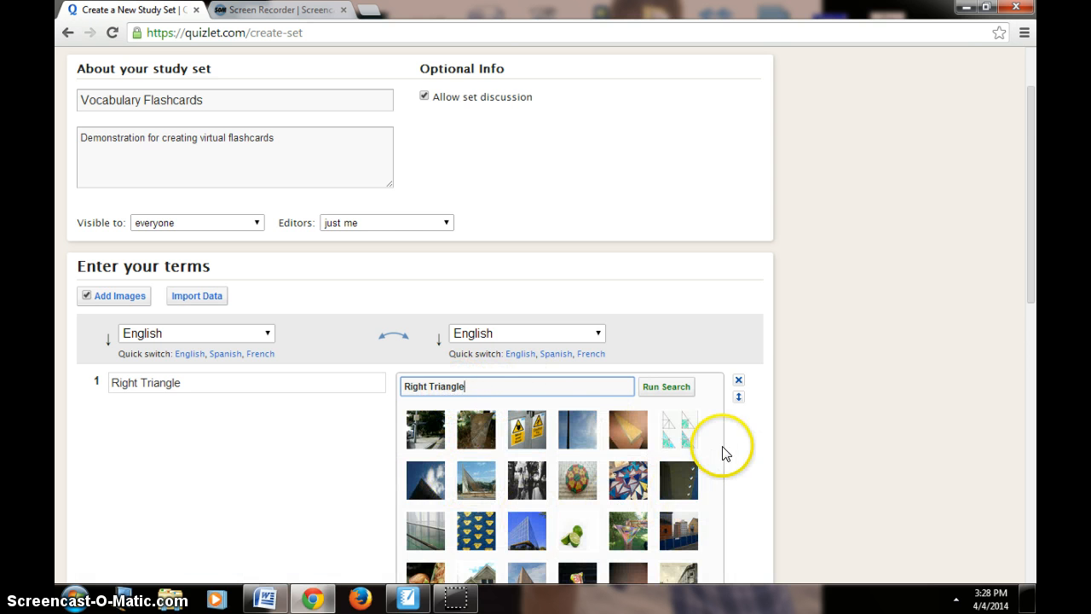
pyautogui.moveTo(1032, 227); pyautogui.dragTo(1034, 294)
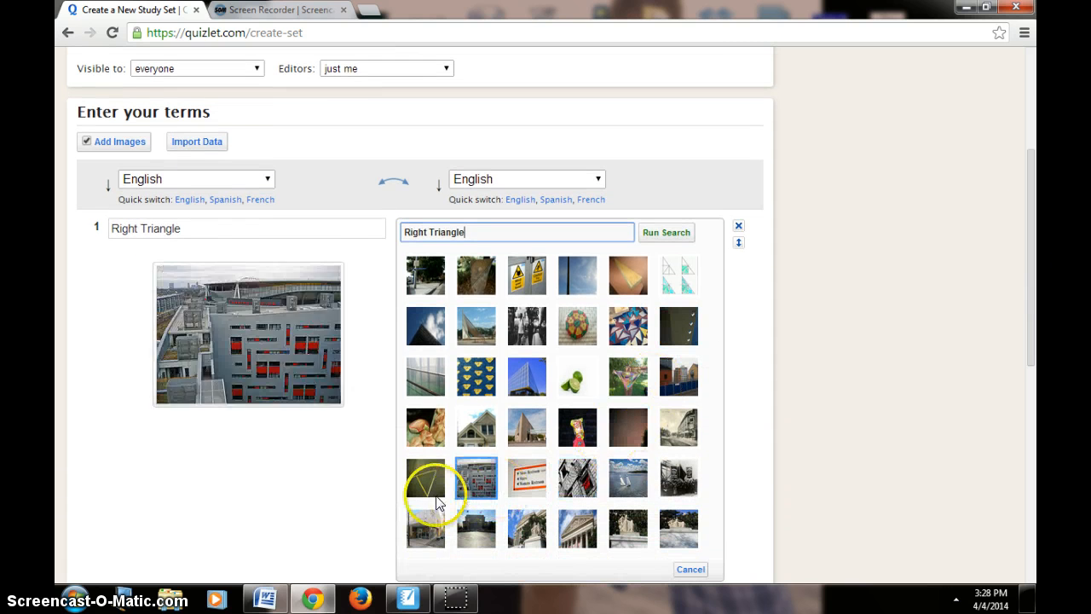
pyautogui.moveTo(424, 490)
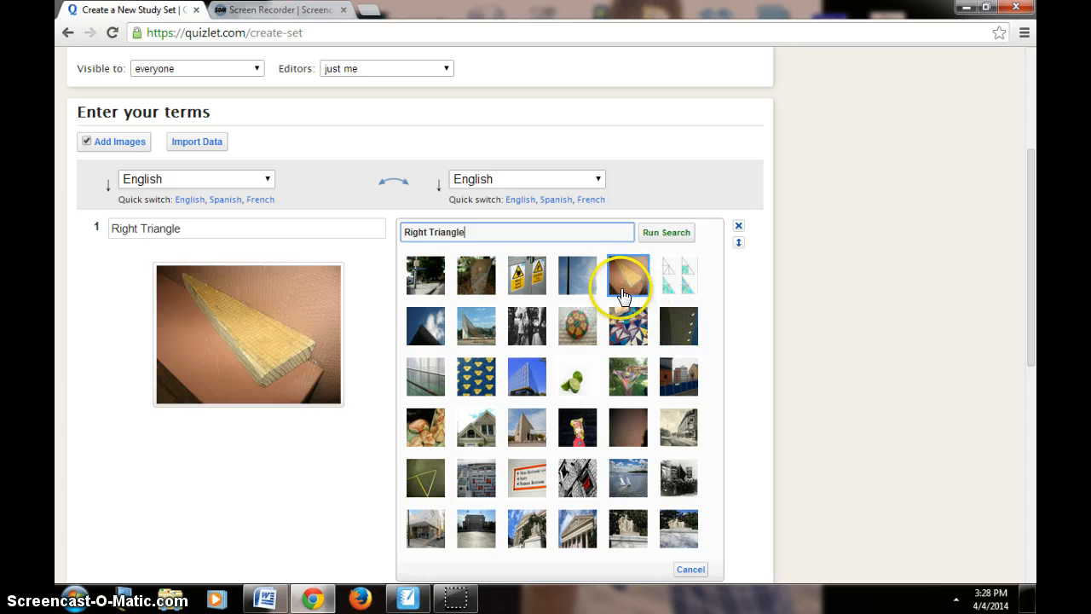
pyautogui.click(681, 285)
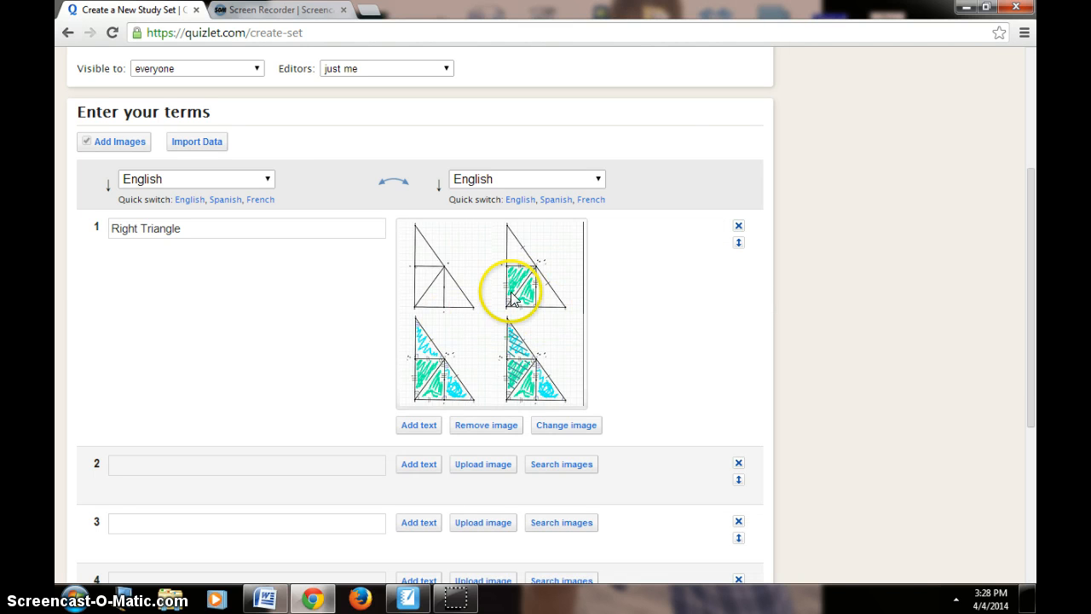
# Add definition text to Right Triangle stating it has a right angle formed by the legs, with the hypotenuse longest and across from it
pyautogui.click(426, 433)
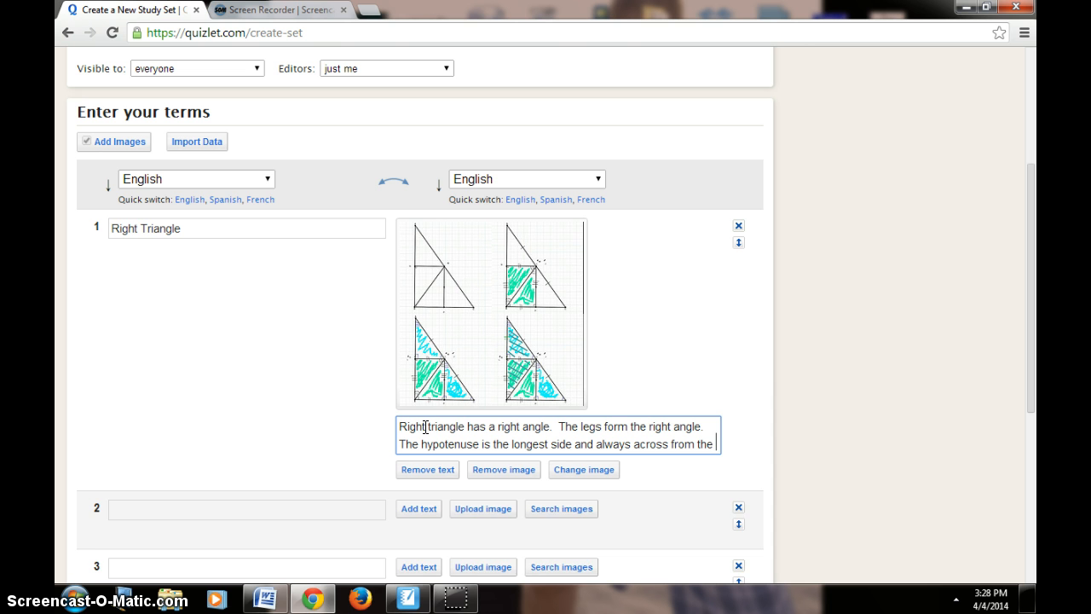
pyautogui.write('right angle.')
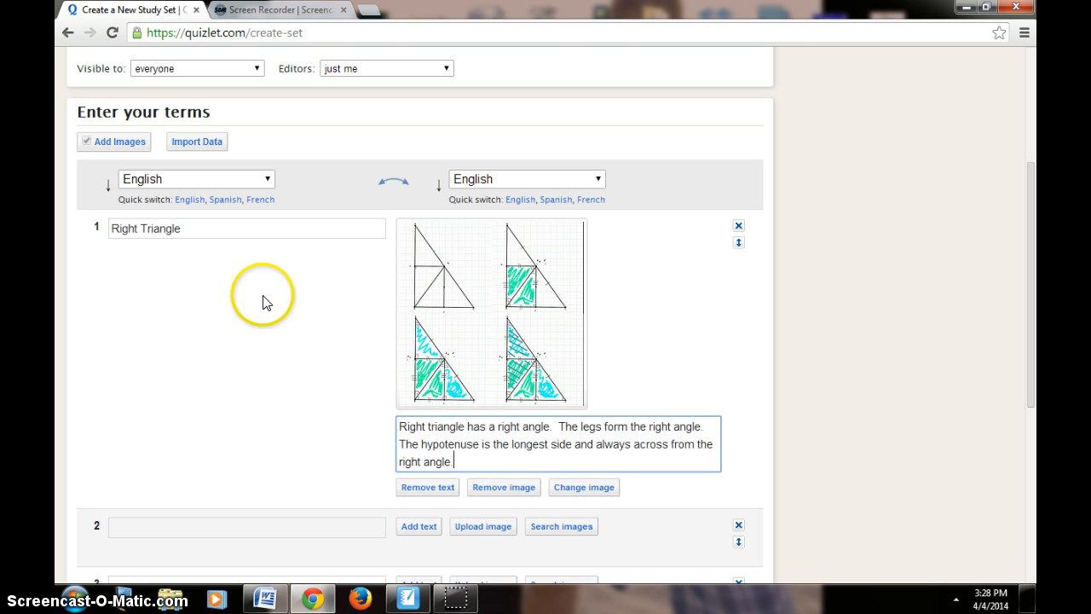
# Enter Hypotenuse as the second term and auto-define it with "The side of a right triangle opposite the right angle and the longest side of a right triangle"
pyautogui.moveTo(1033, 213); pyautogui.dragTo(1033, 227)
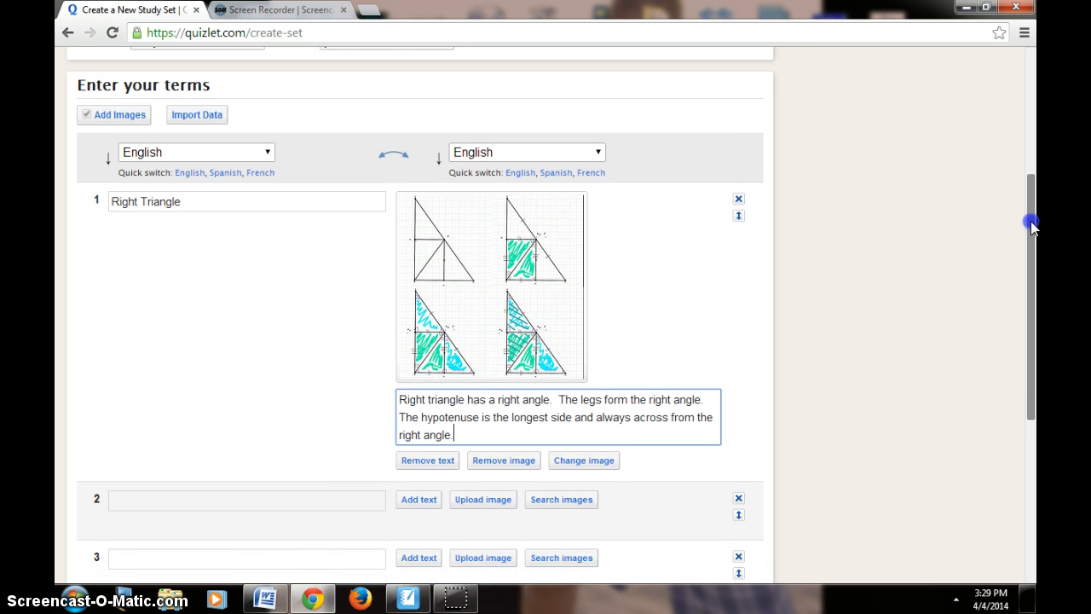
pyautogui.click(298, 503)
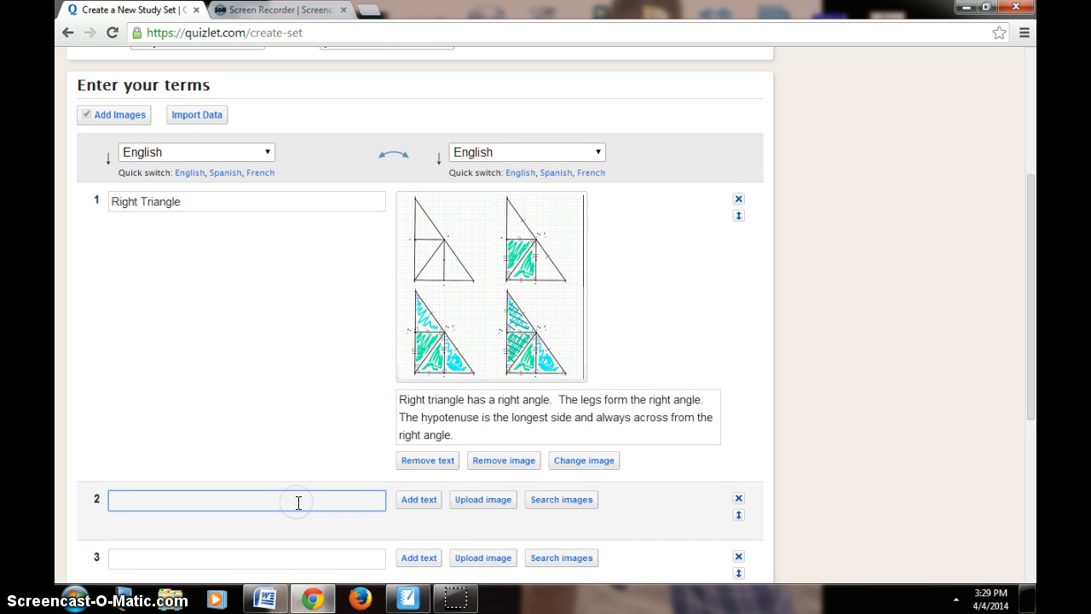
pyautogui.write('H')
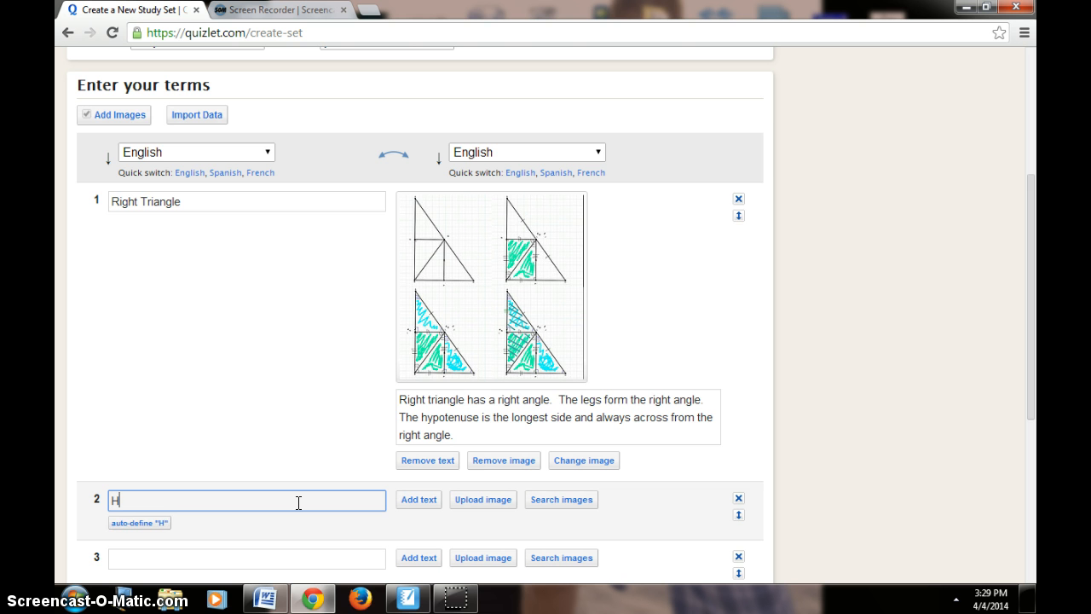
pyautogui.write('ypotenuse')
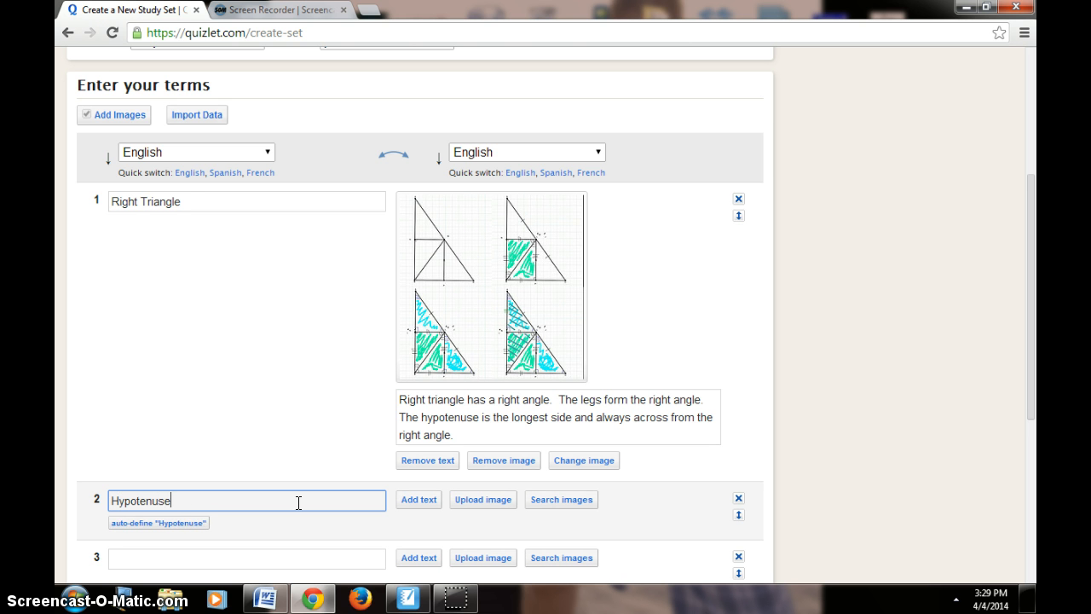
pyautogui.click(165, 524)
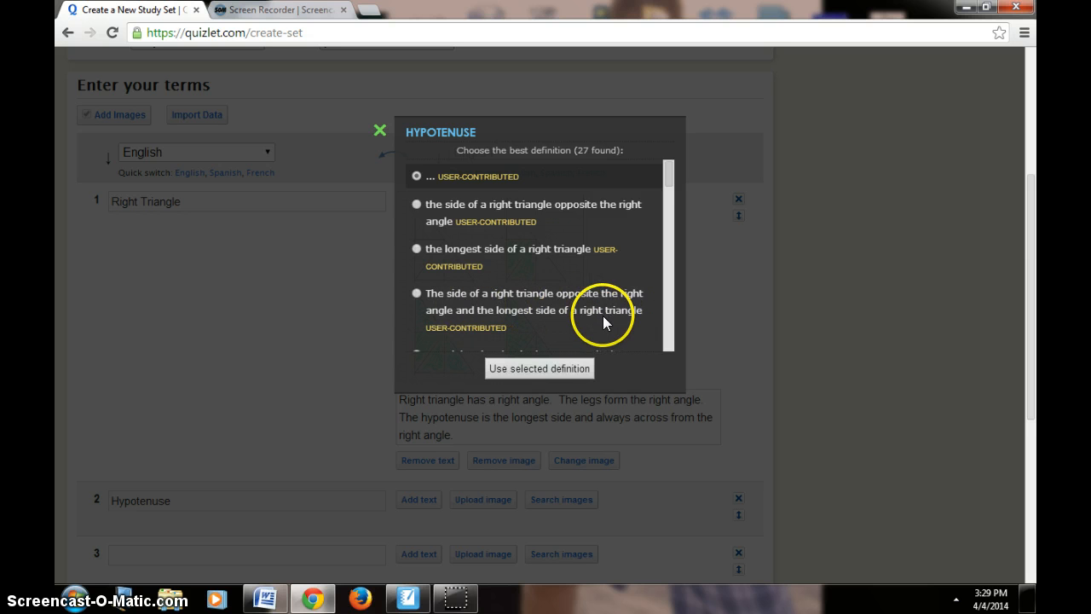
pyautogui.click(416, 292)
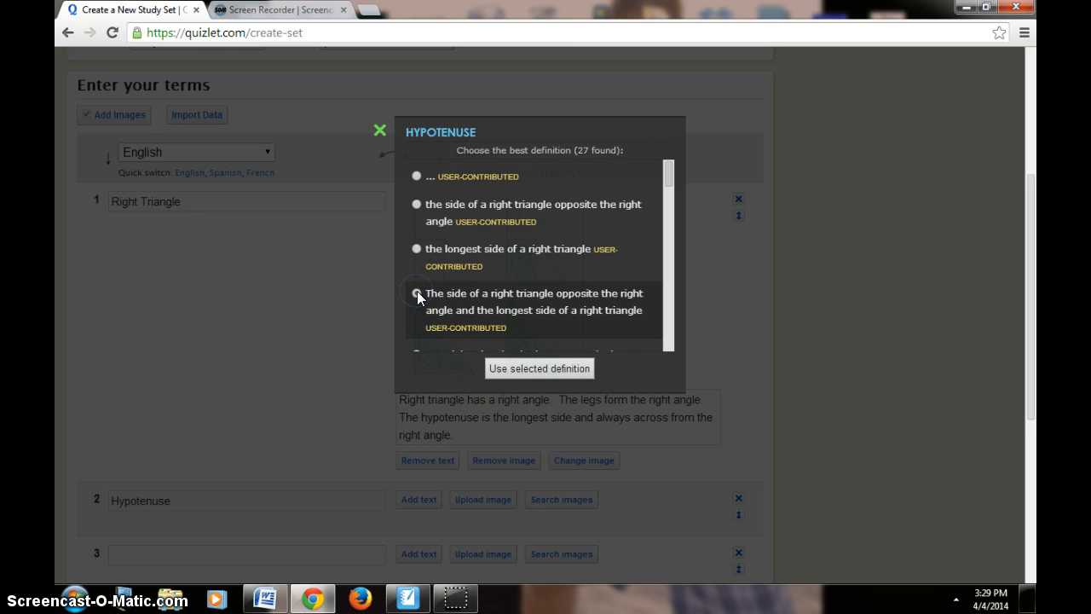
pyautogui.click(545, 367)
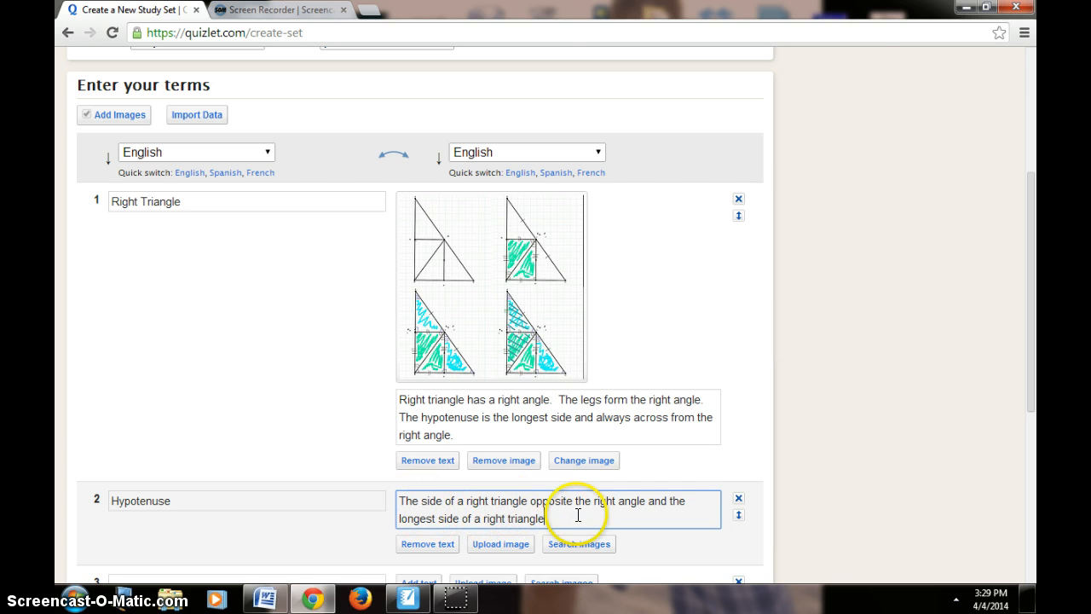
pyautogui.click(1031, 189)
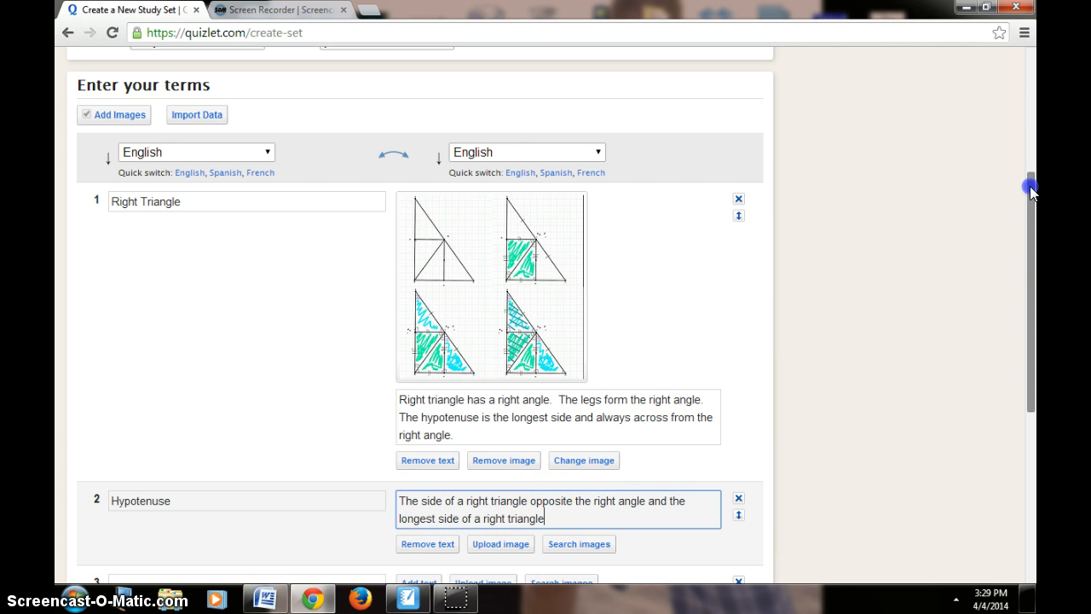
pyautogui.moveTo(1031, 188); pyautogui.dragTo(1031, 210)
pyautogui.click(297, 511)
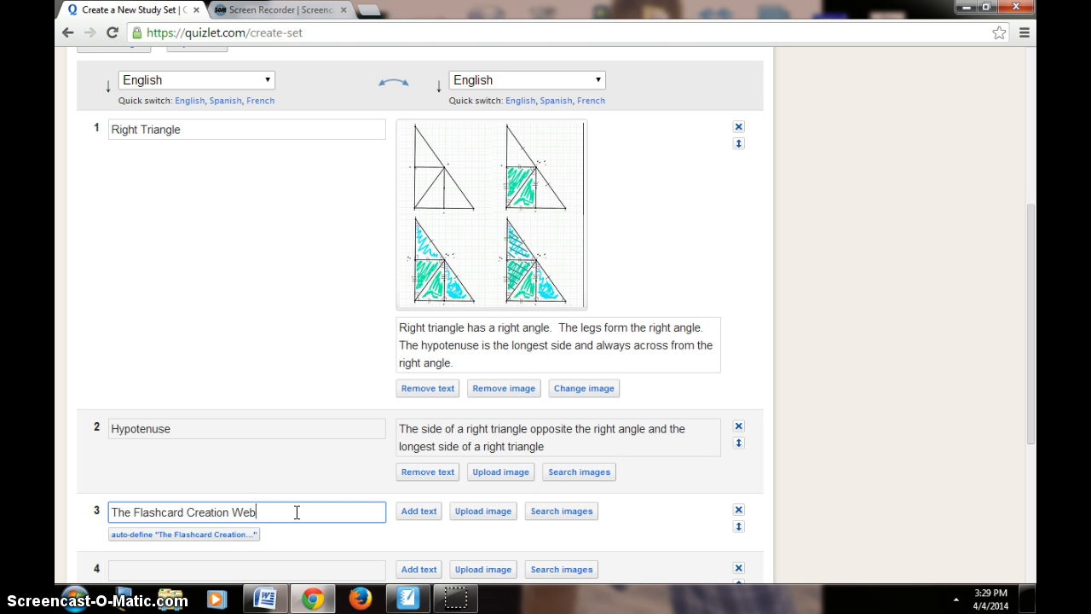
pyautogui.click(419, 511)
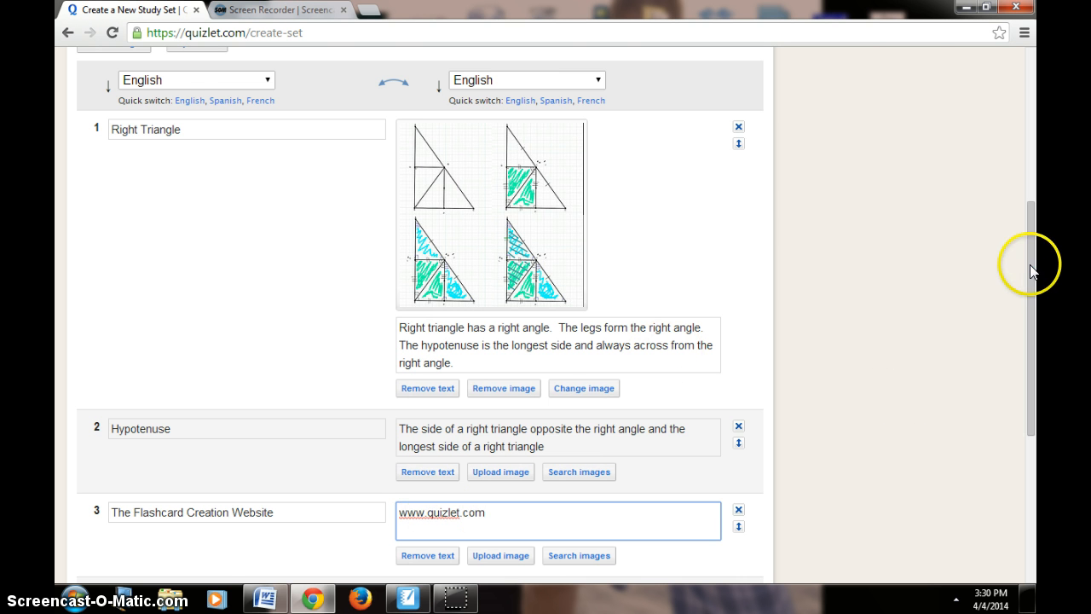
# Save the new study set and open it in Flashcards study mode
pyautogui.moveTo(1031, 271); pyautogui.dragTo(1033, 358)
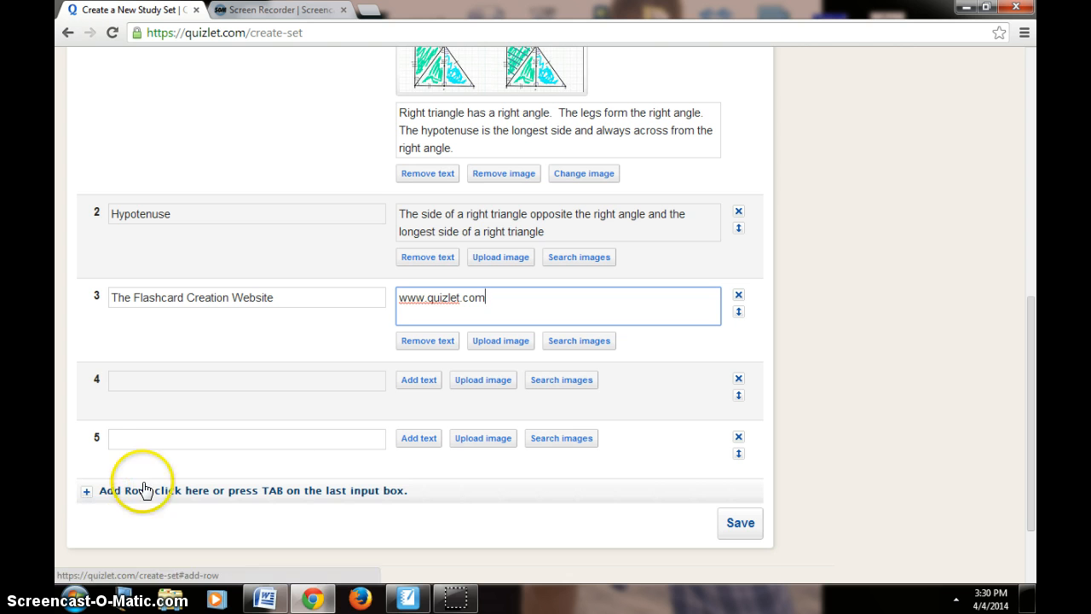
pyautogui.click(747, 534)
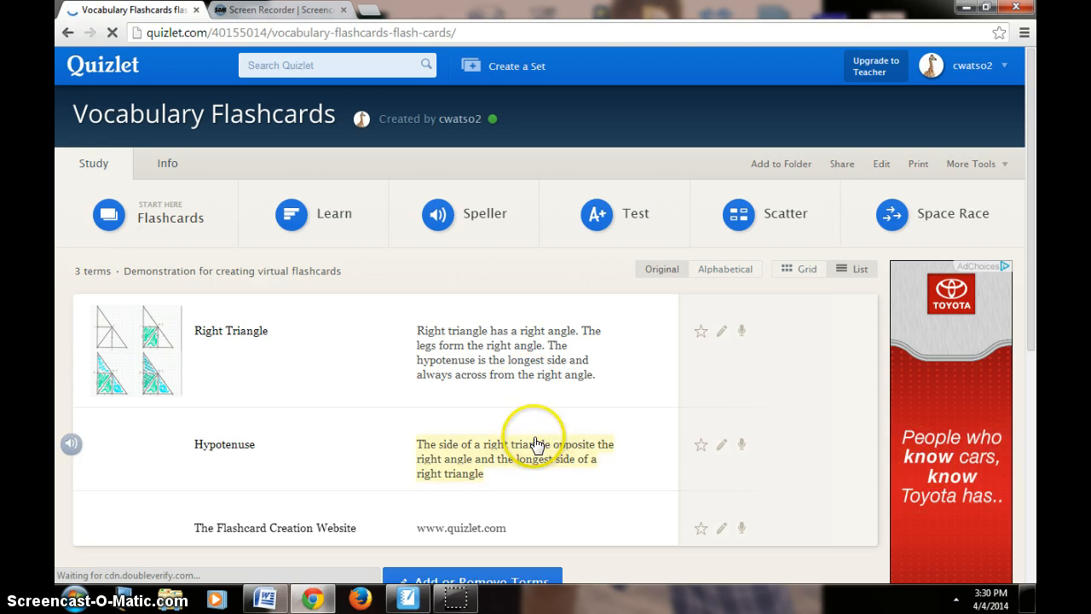
pyautogui.click(174, 226)
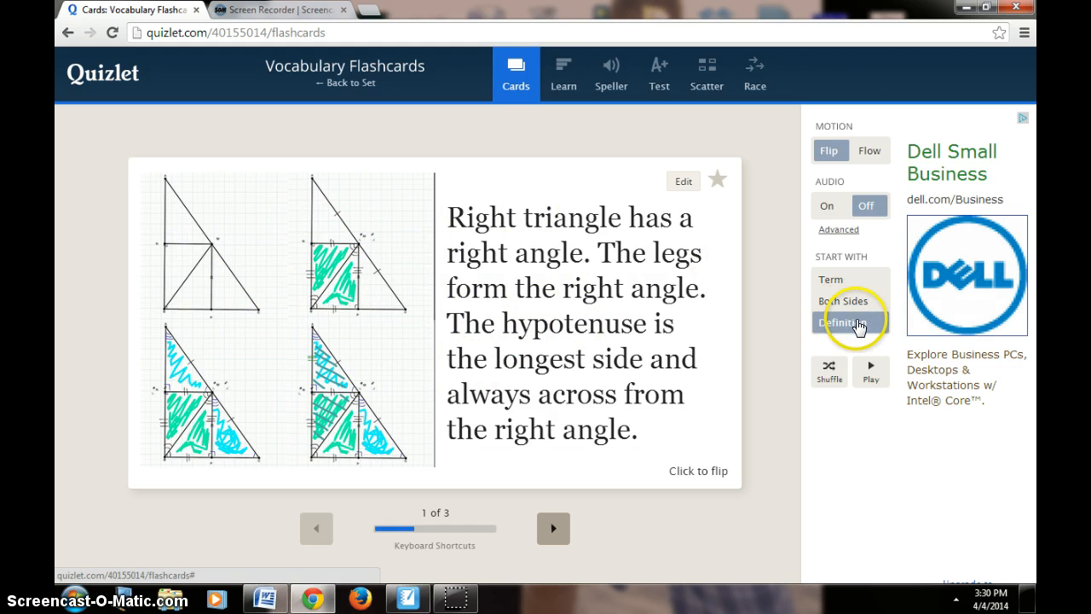
# Set the flashcards to start with the term, and flip the Right Triangle card to its definition and back
pyautogui.click(829, 280)
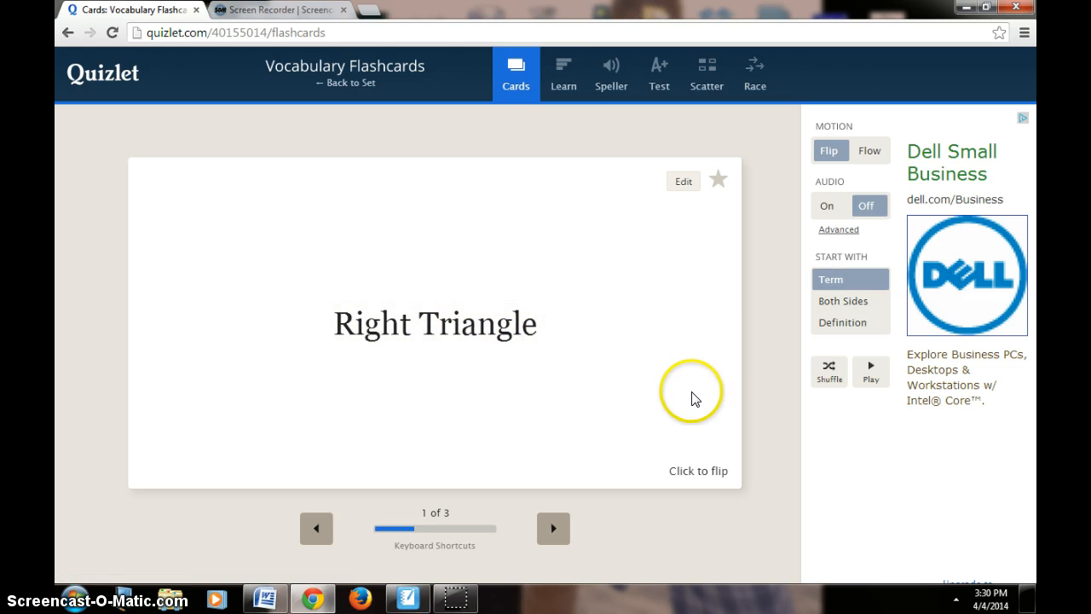
pyautogui.click(697, 466)
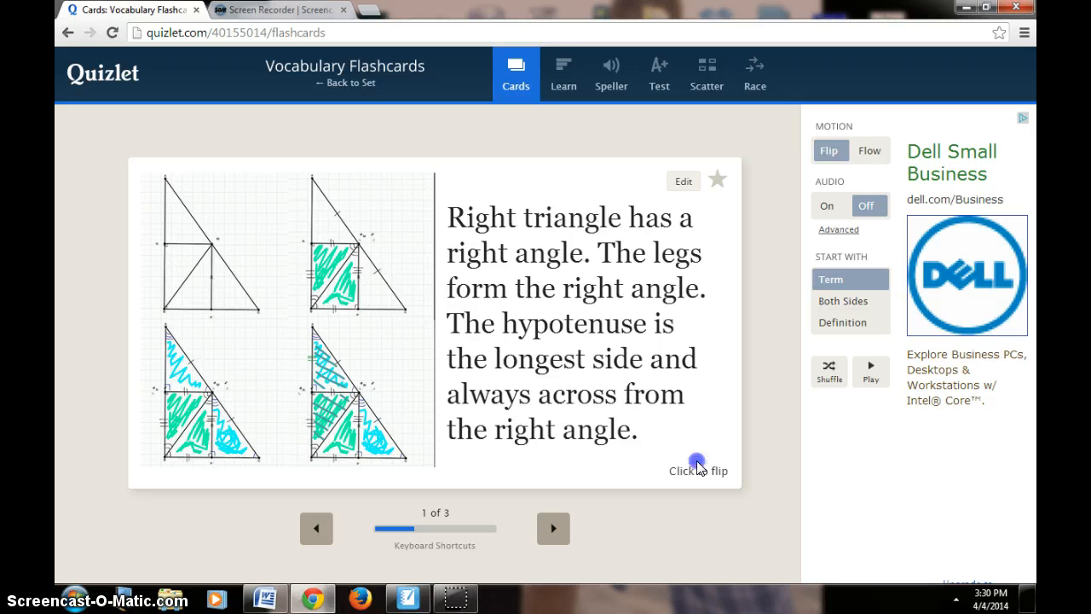
pyautogui.click(697, 467)
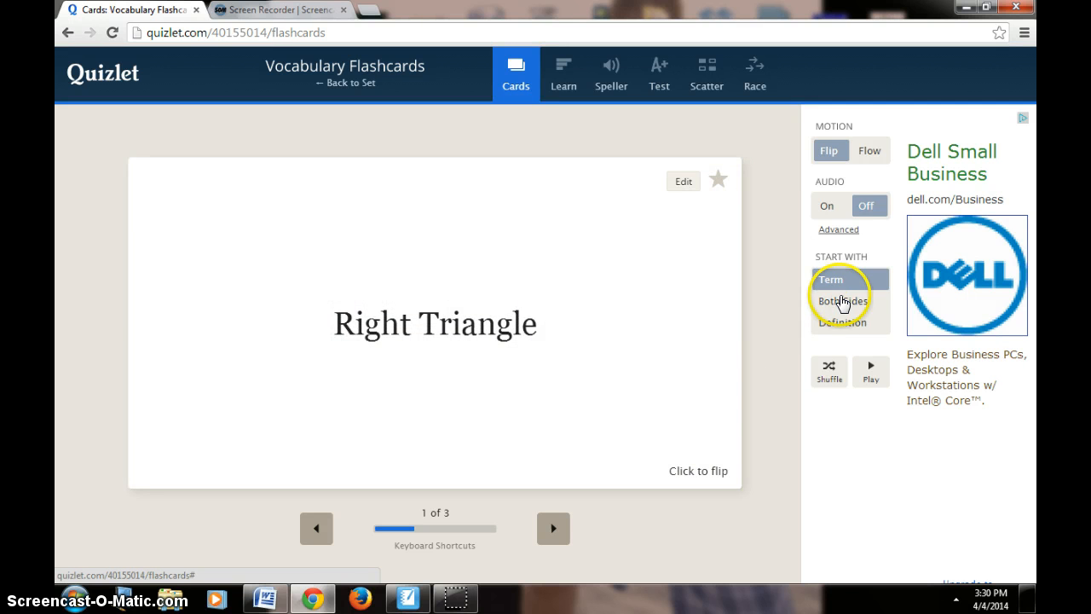
# Preview the Right Triangle card with both sides shown, and switch to starting with the definition and flip it to its term
pyautogui.click(843, 302)
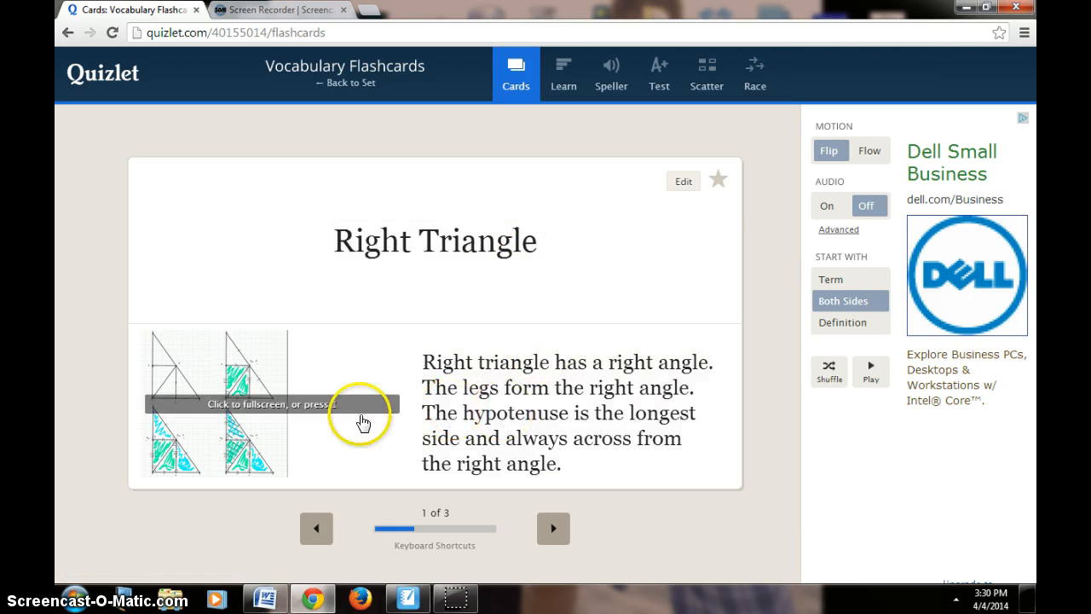
pyautogui.click(838, 324)
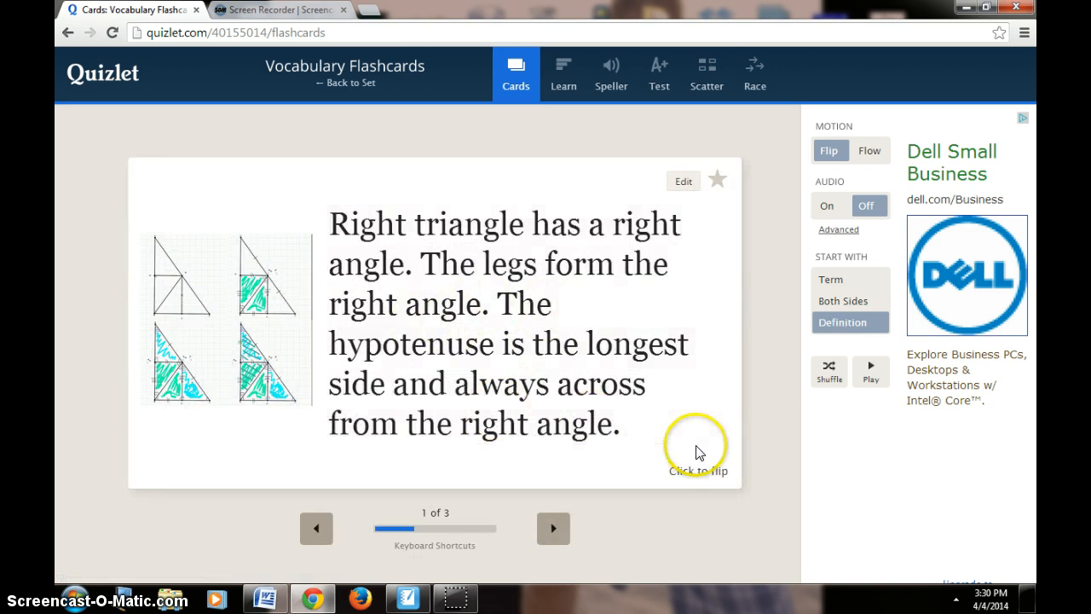
pyautogui.click(696, 452)
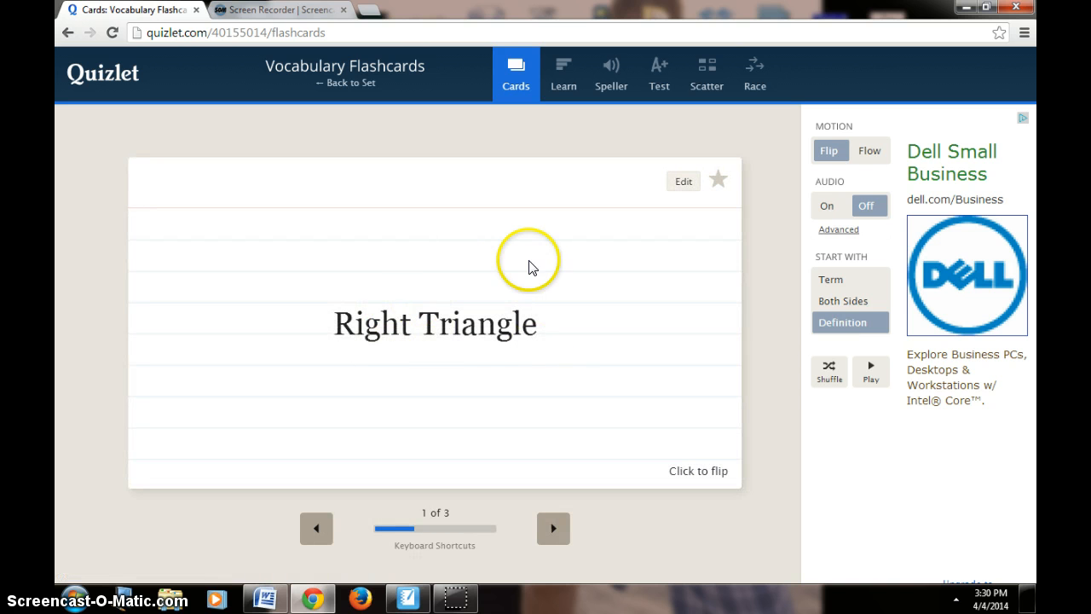
# Go through the second and third flashcards, flipping each from its definition to its term
pyautogui.click(554, 527)
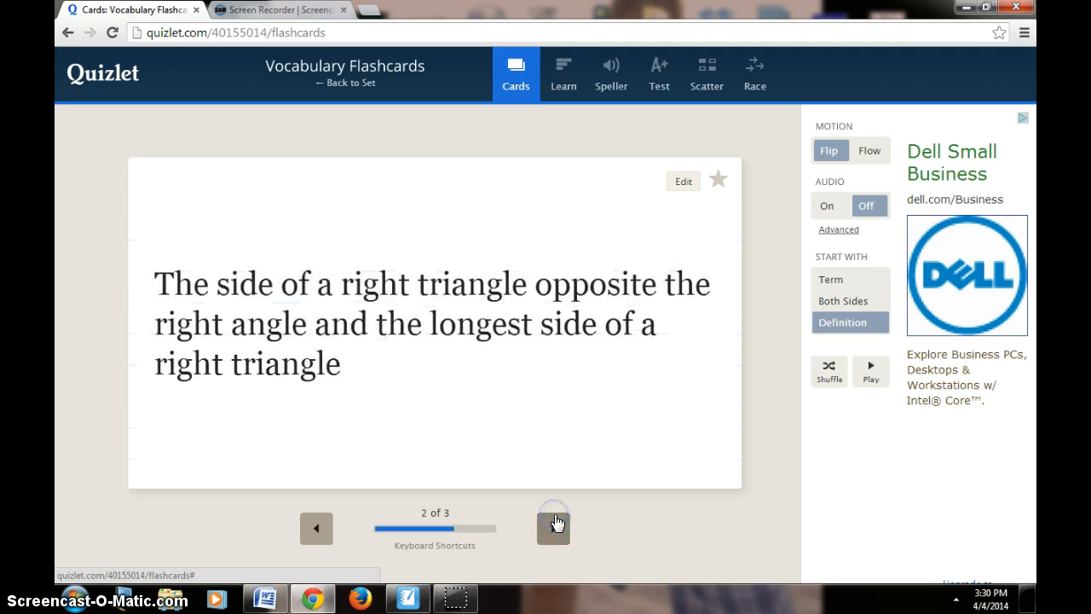
pyautogui.click(714, 464)
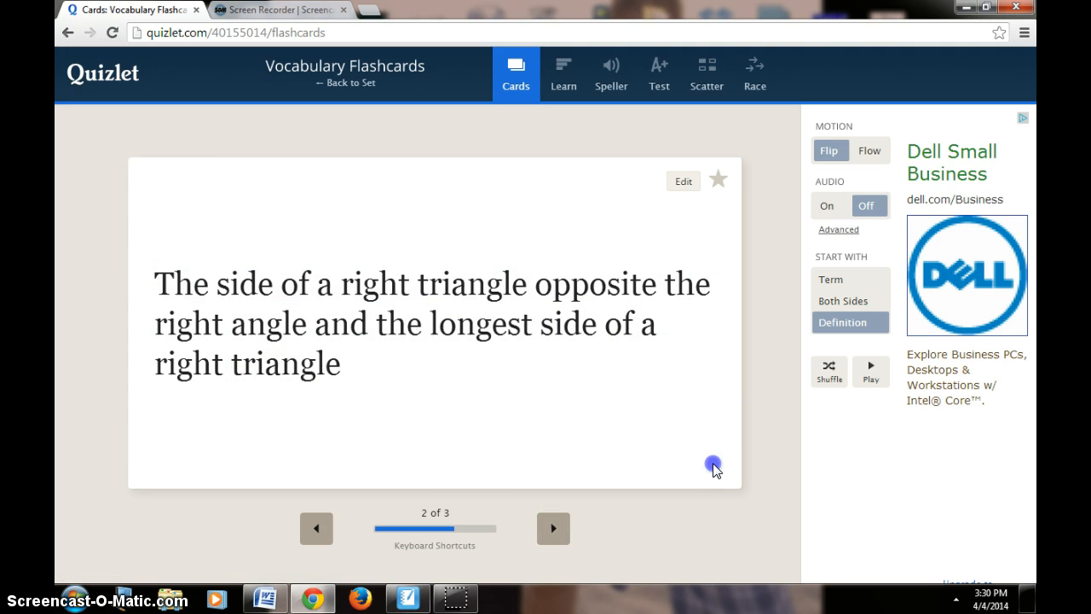
pyautogui.click(545, 540)
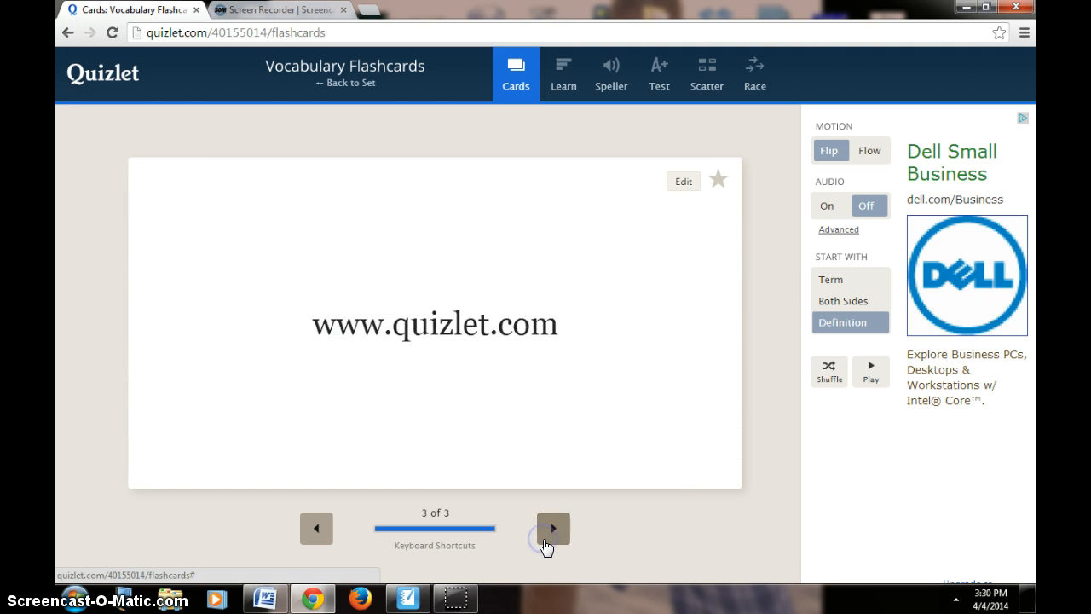
pyautogui.click(700, 465)
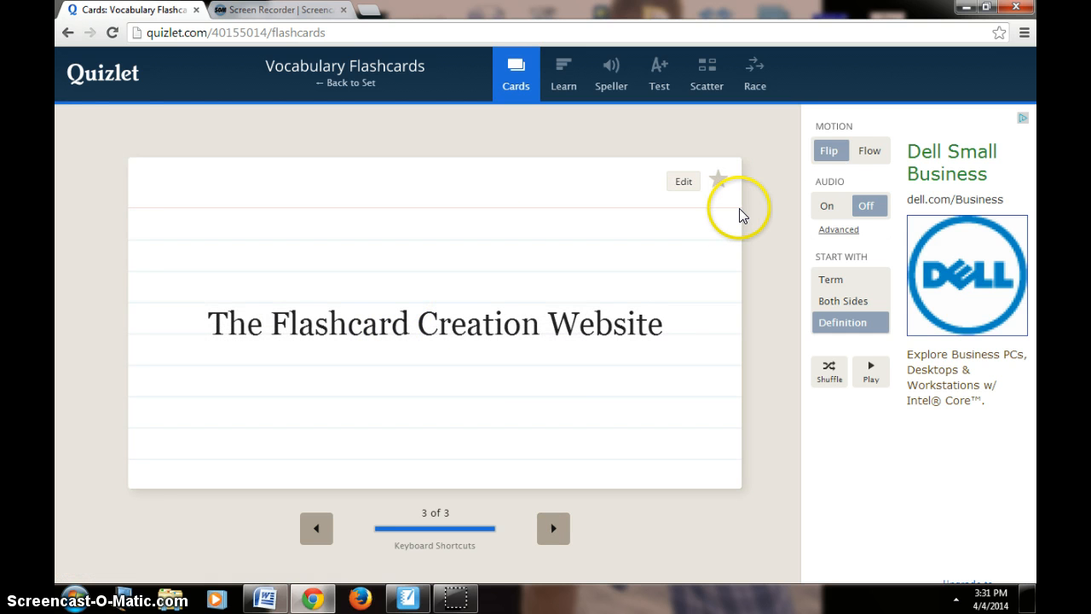